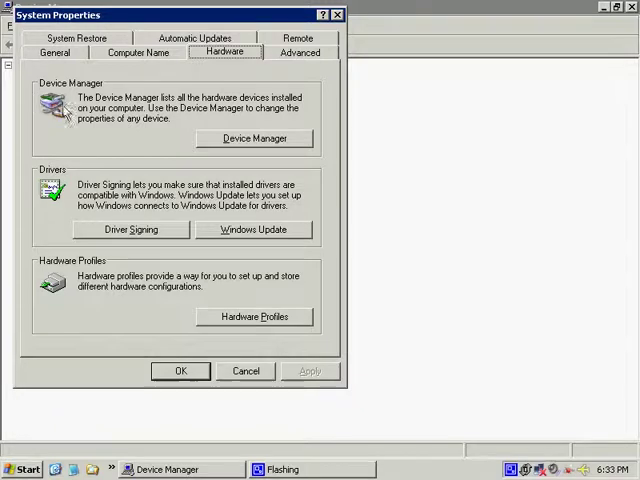
Open Device Manager from the Hardware tab, revealing the unknown Audio Device on High Definition Audio Bus.
left_click(241, 144)
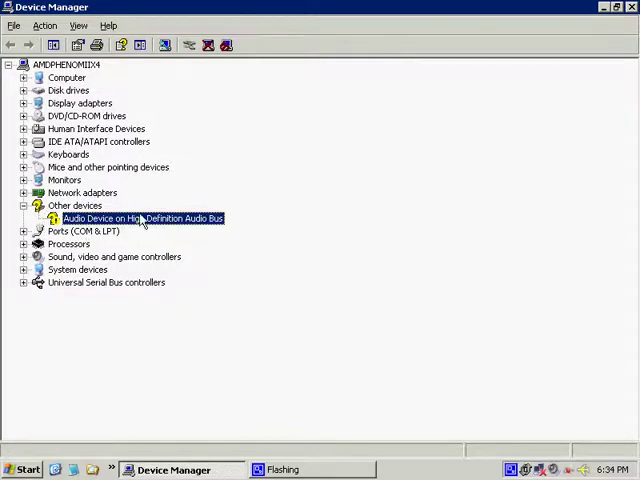
left_click(23, 205)
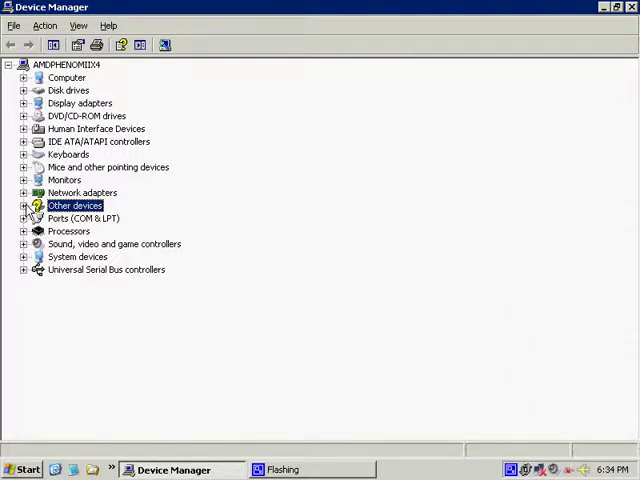
left_click(23, 206)
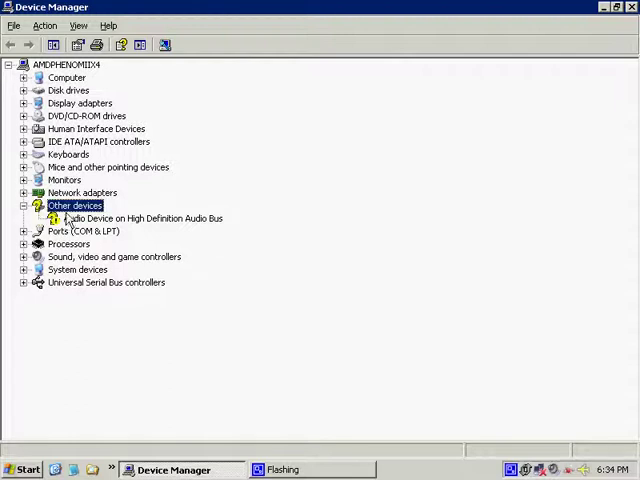
left_click(80, 220)
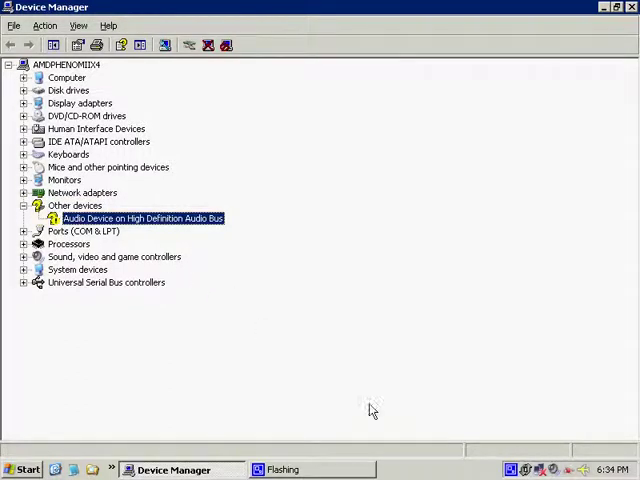
right_click(138, 218)
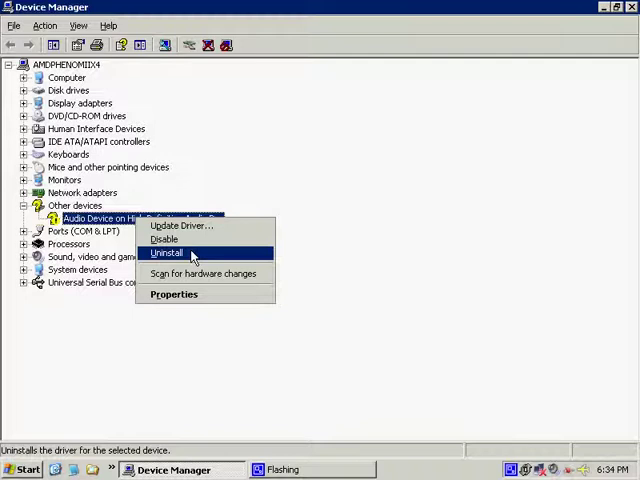
left_click(522, 257)
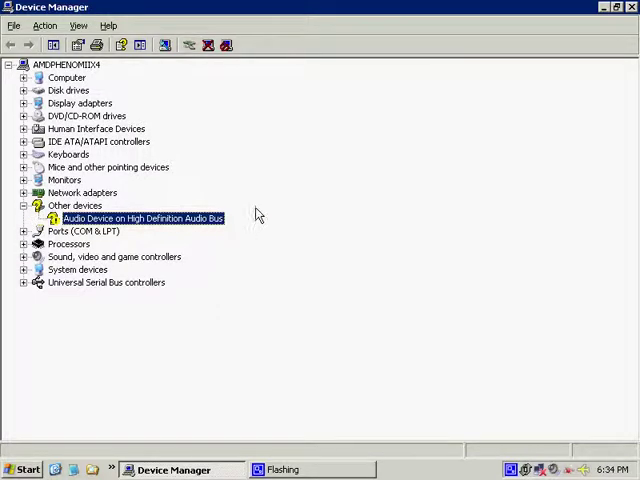
left_click(25, 470)
mouse_move(68, 364)
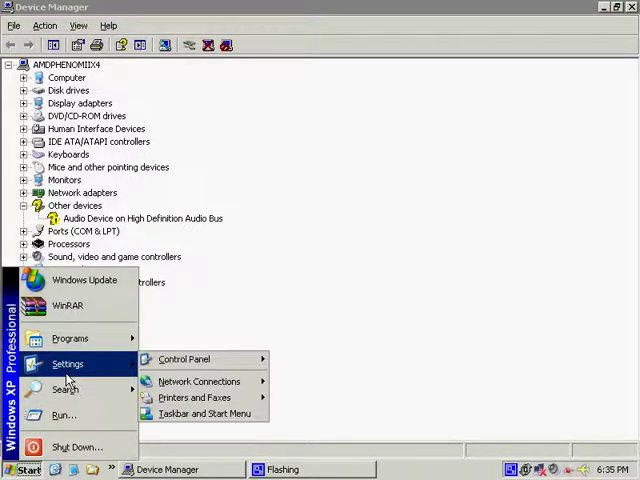
mouse_move(184, 359)
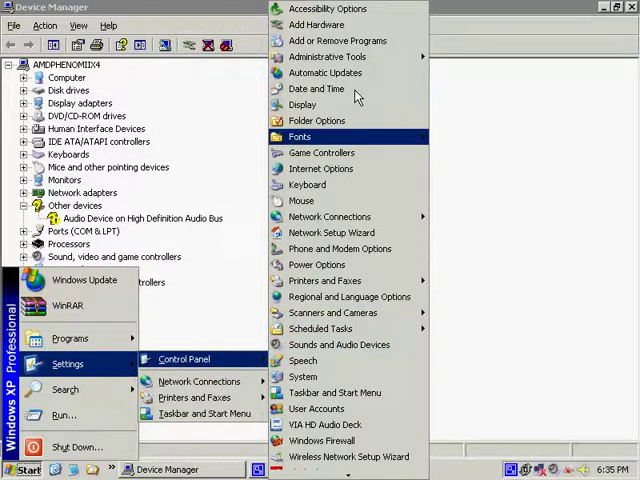
Launch the Add Hardware Wizard, reposition its window, then return to Device Manager.
left_click(316, 24)
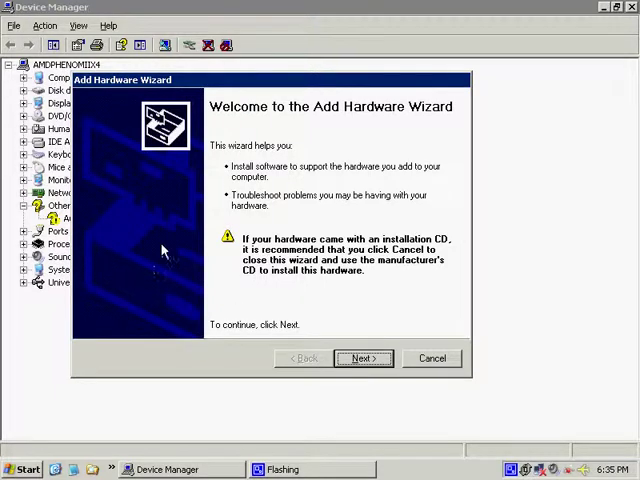
left_click_drag(145, 82, 338, 88)
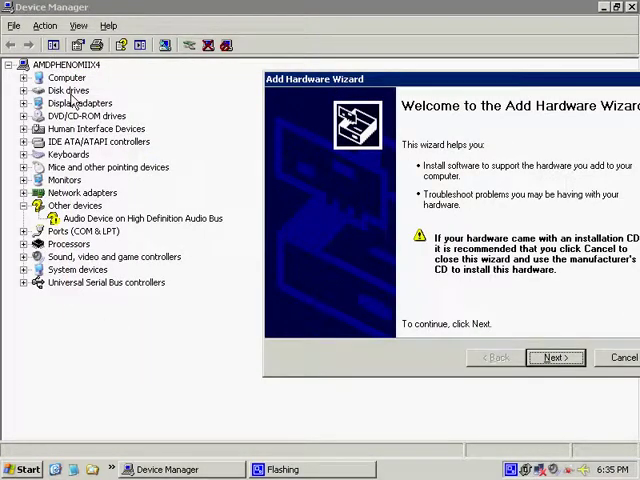
left_click_drag(576, 79, 461, 83)
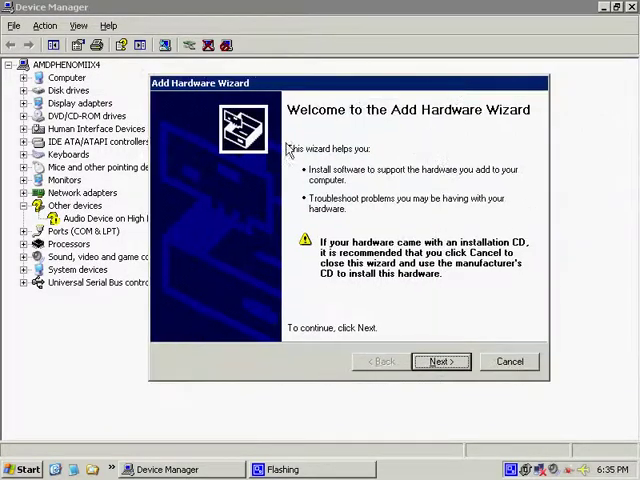
left_click(63, 220)
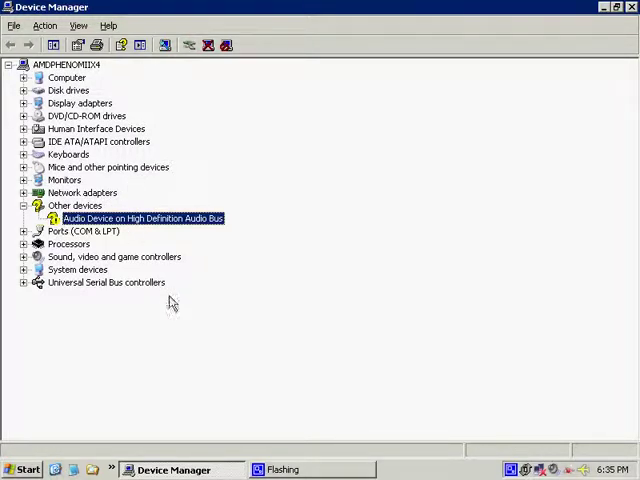
left_click(300, 469)
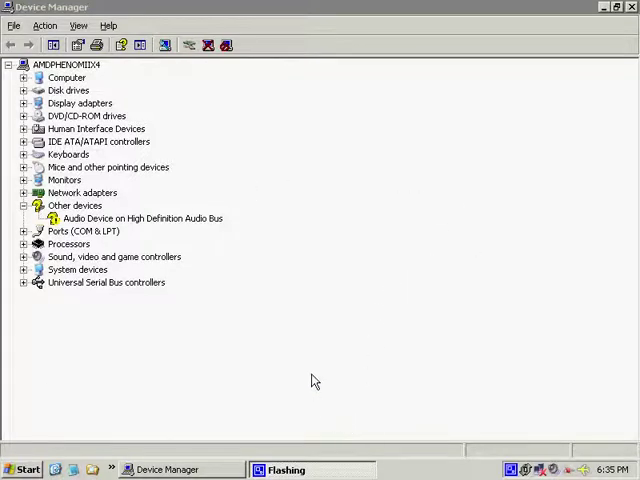
right_click(513, 470)
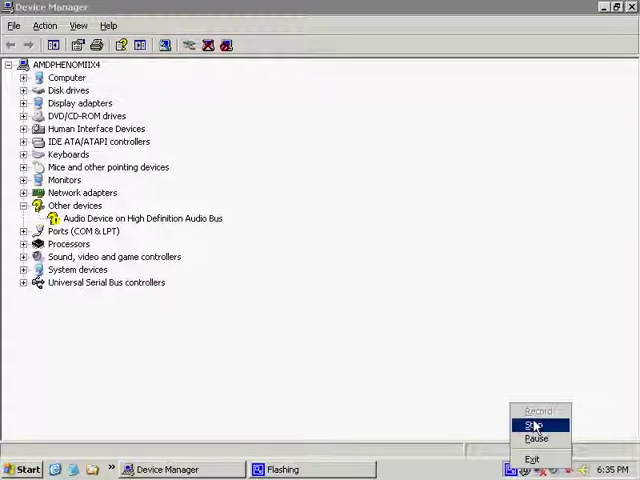